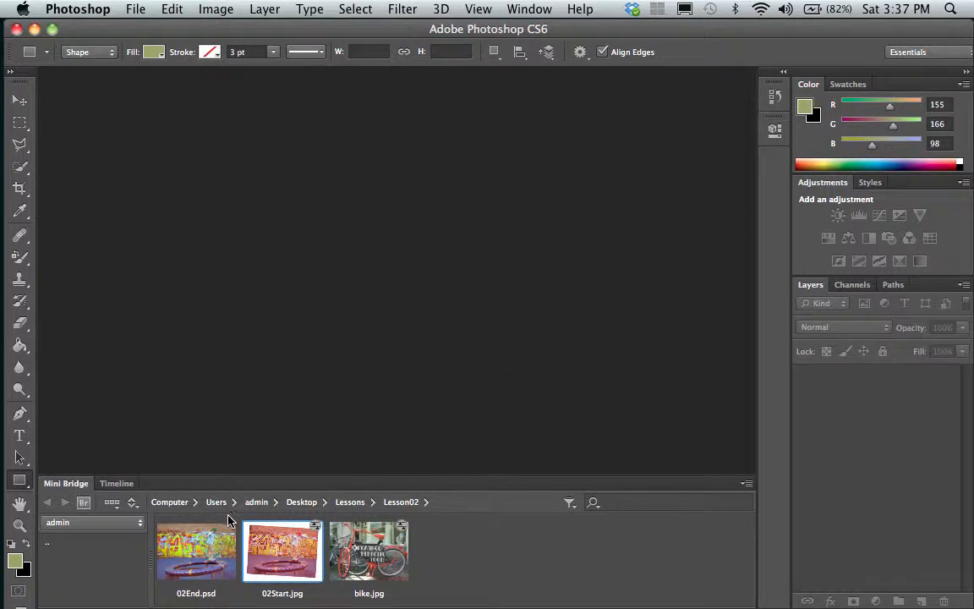
Open 02Start.jpg in Camera Raw and correct its color cast with the White Balance tool, sampling the light graffiti and the girl's white shoes
double_click(288, 557)
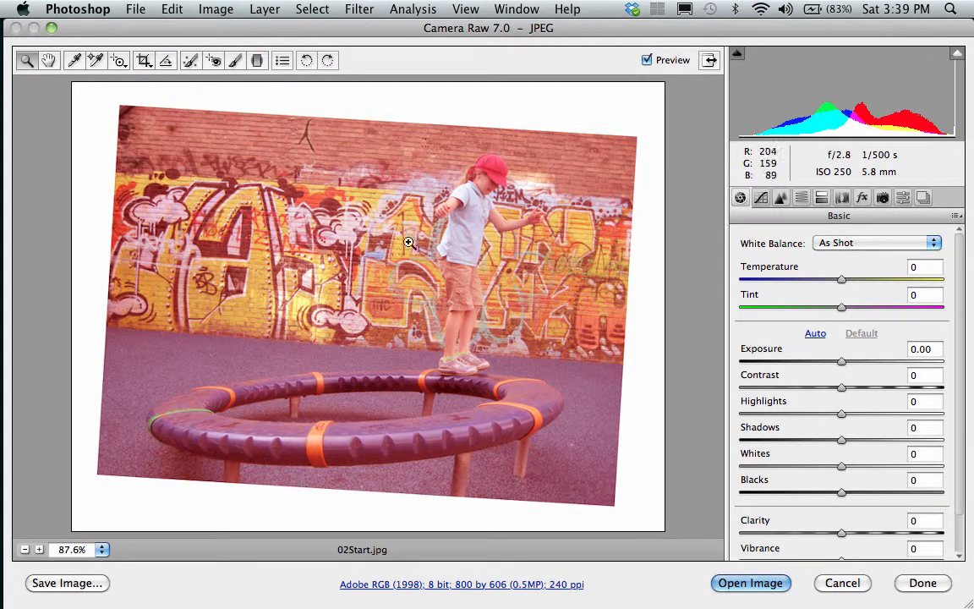
left_click(48, 60)
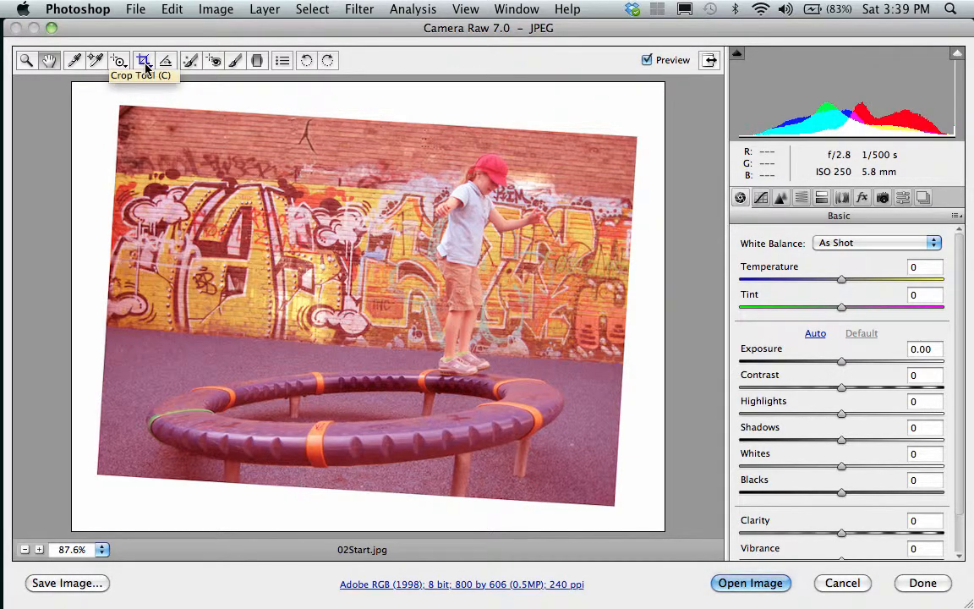
left_click(74, 61)
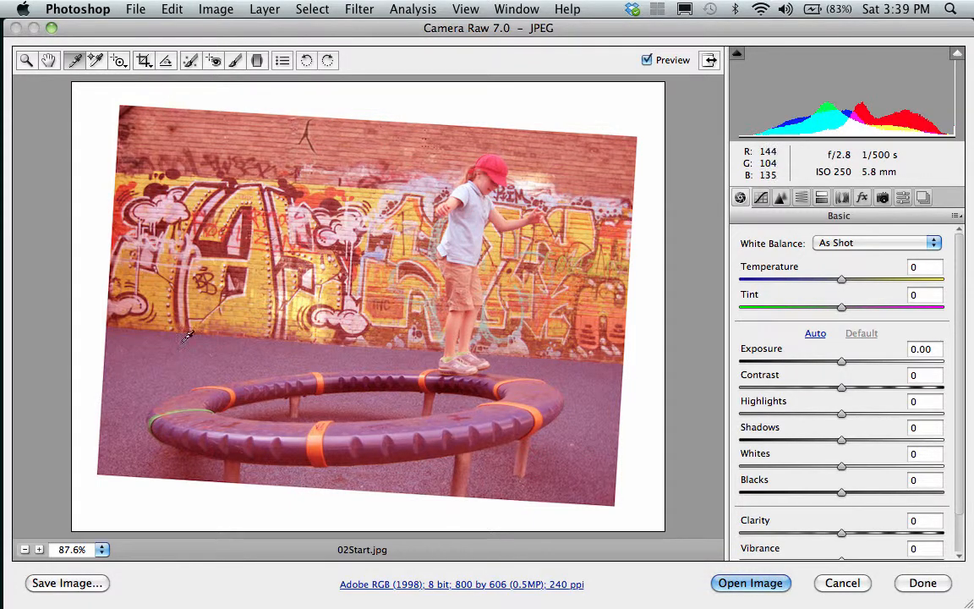
left_click(431, 205)
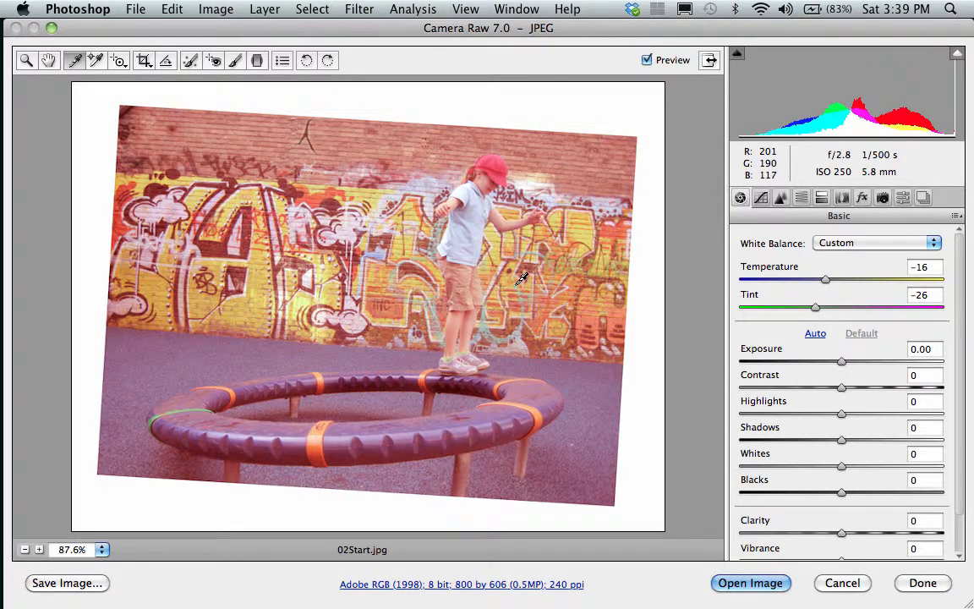
left_click(490, 356)
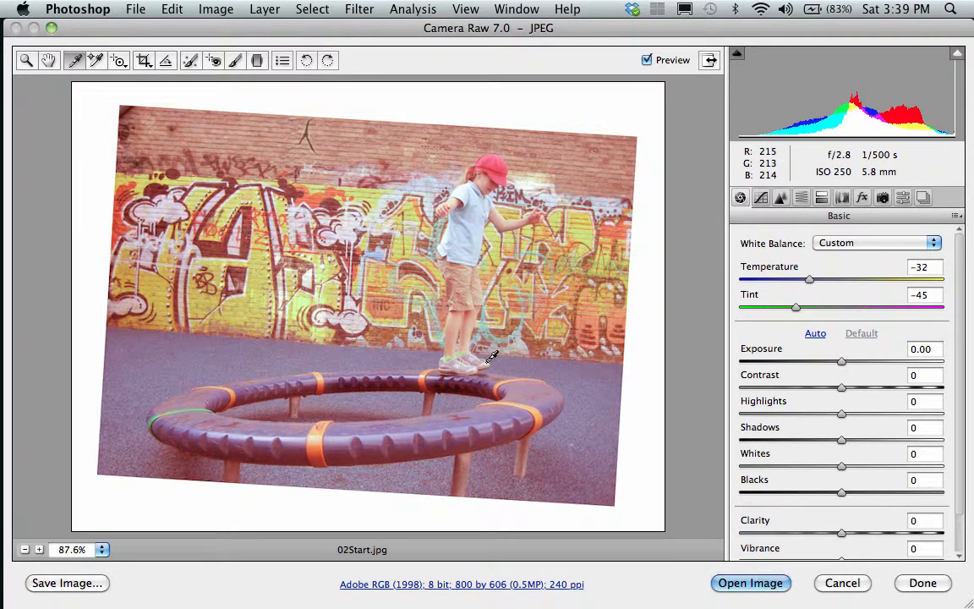
left_click(476, 361)
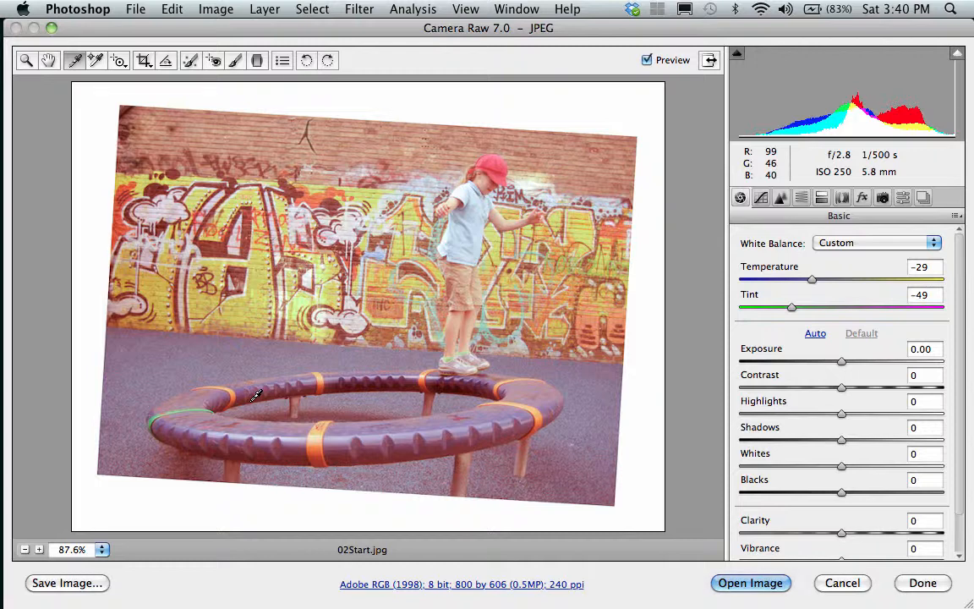
Preview the Auto white balance, return to Custom, and resample the girl's white shoe for Temperature -34 and Tint -48
left_click(847, 245)
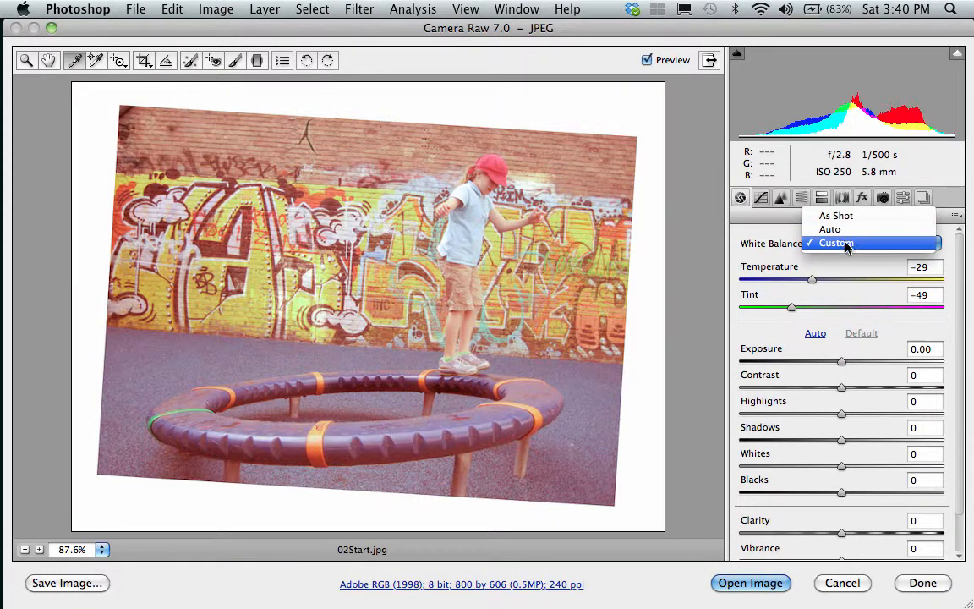
left_click(846, 244)
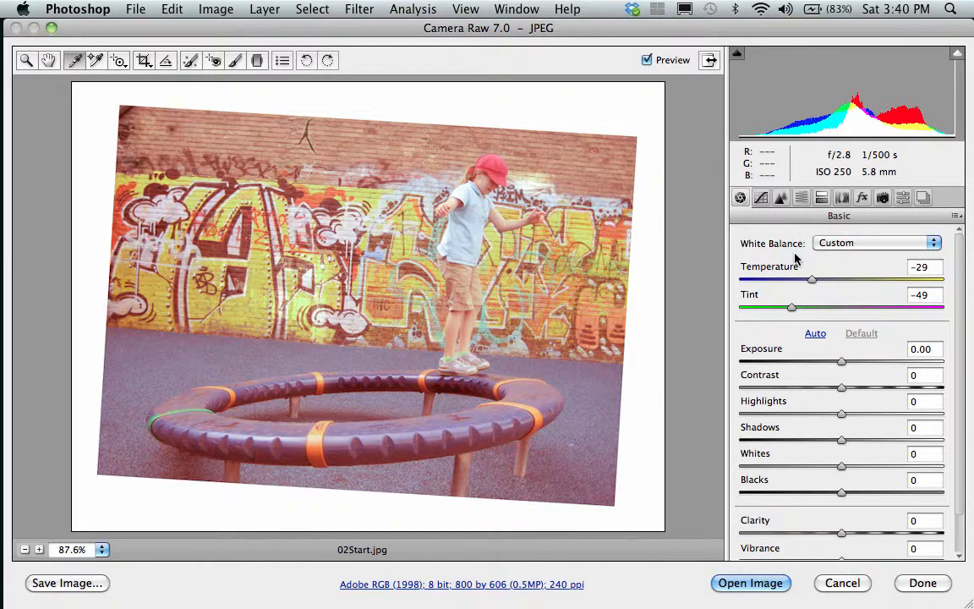
left_click(858, 246)
left_click(858, 230)
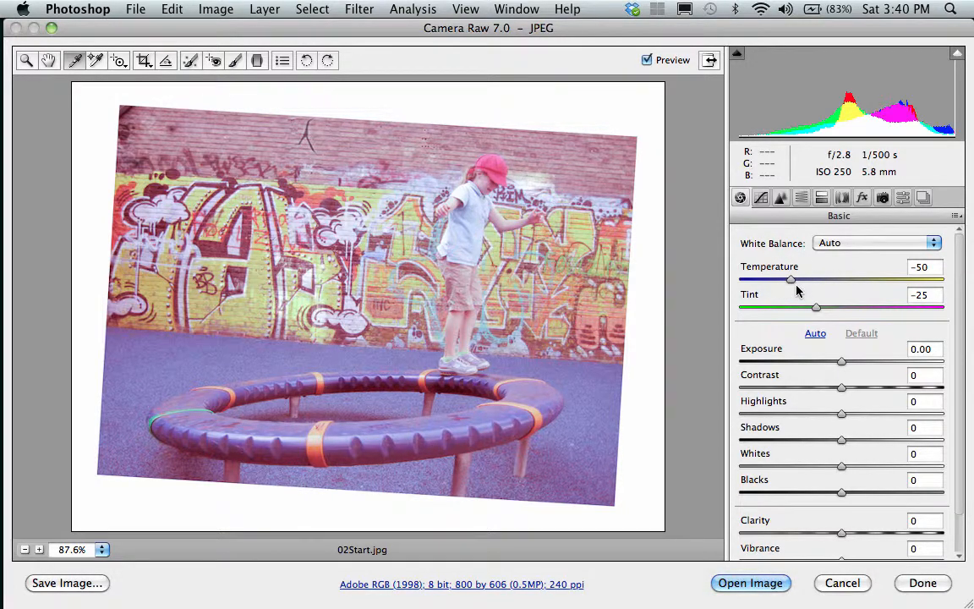
left_click(824, 244)
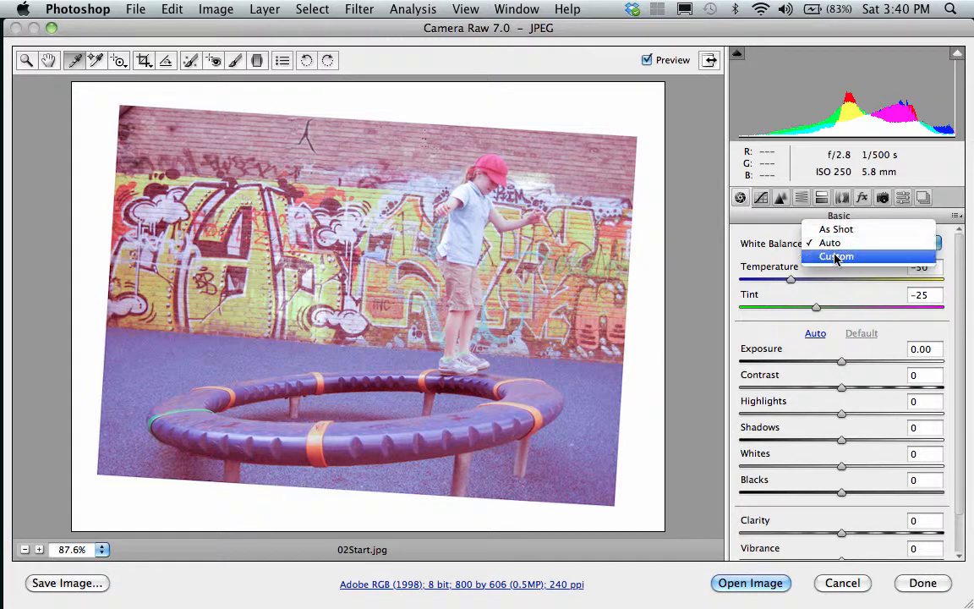
left_click(835, 258)
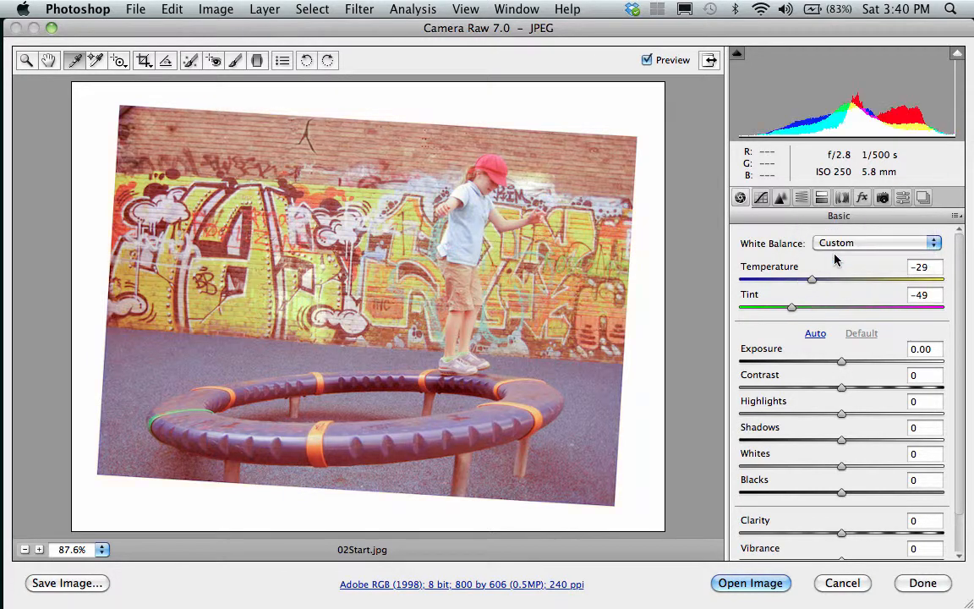
left_click(491, 358)
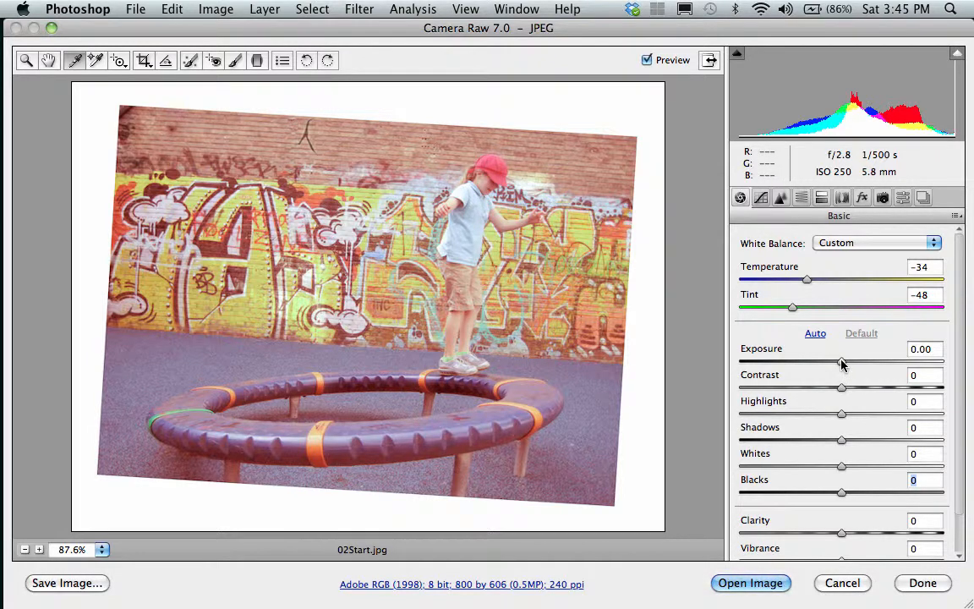
Adjust the photo's tones by setting Exposure to -0.50, Contrast to +23 and Blacks to +18
left_click_drag(841, 363, 828, 364)
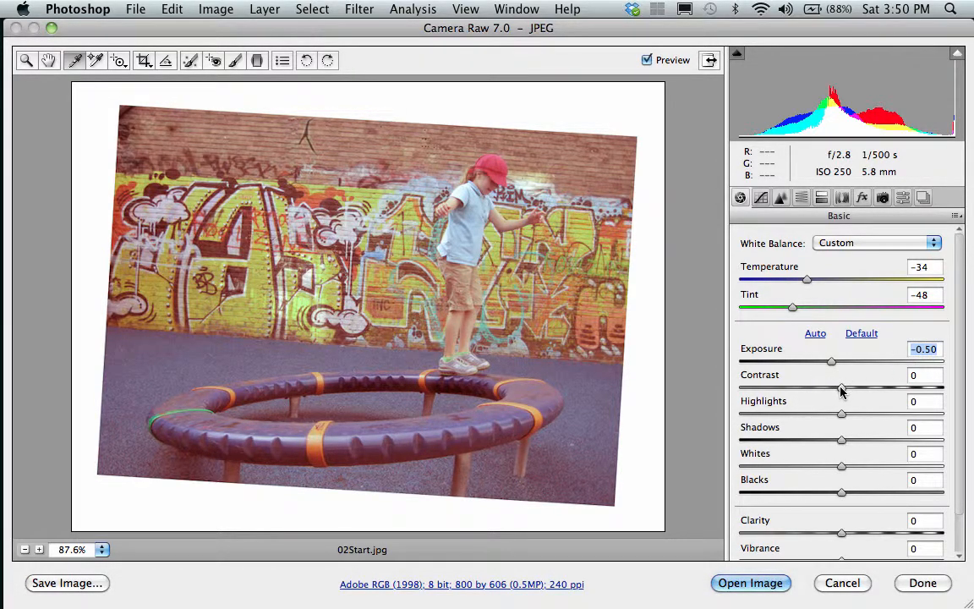
left_click_drag(840, 388, 842, 390)
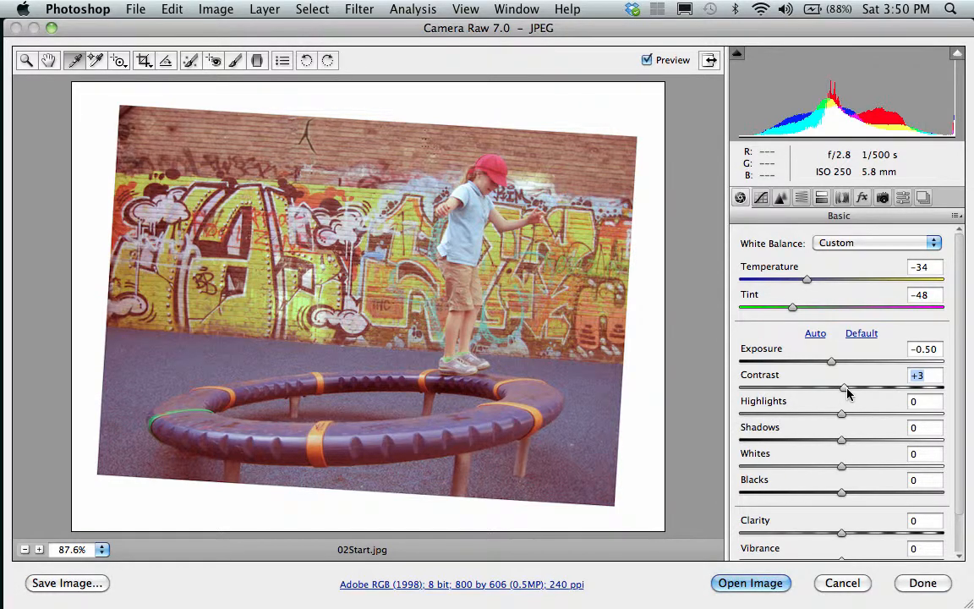
left_click_drag(847, 392, 869, 393)
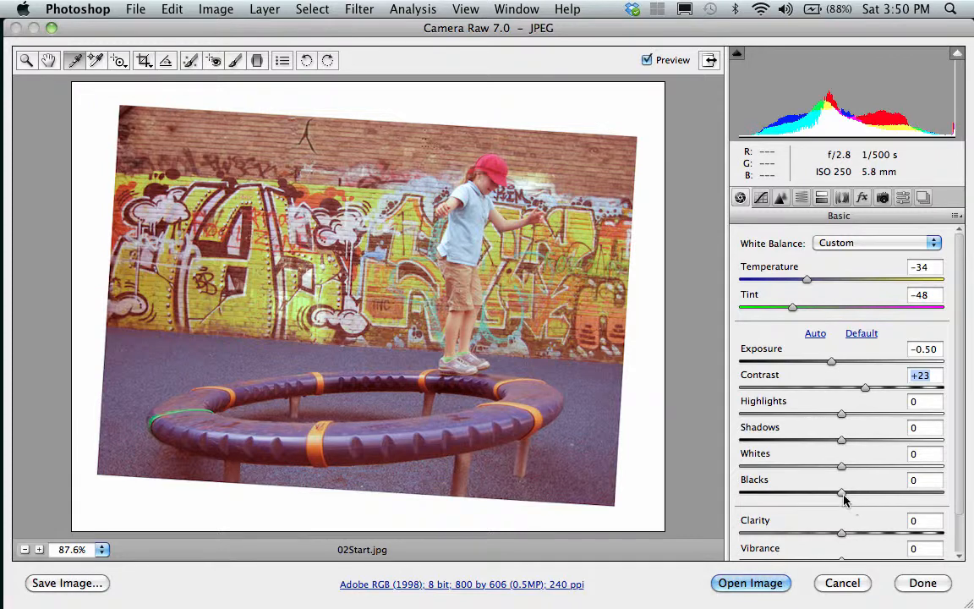
left_click_drag(843, 494, 863, 499)
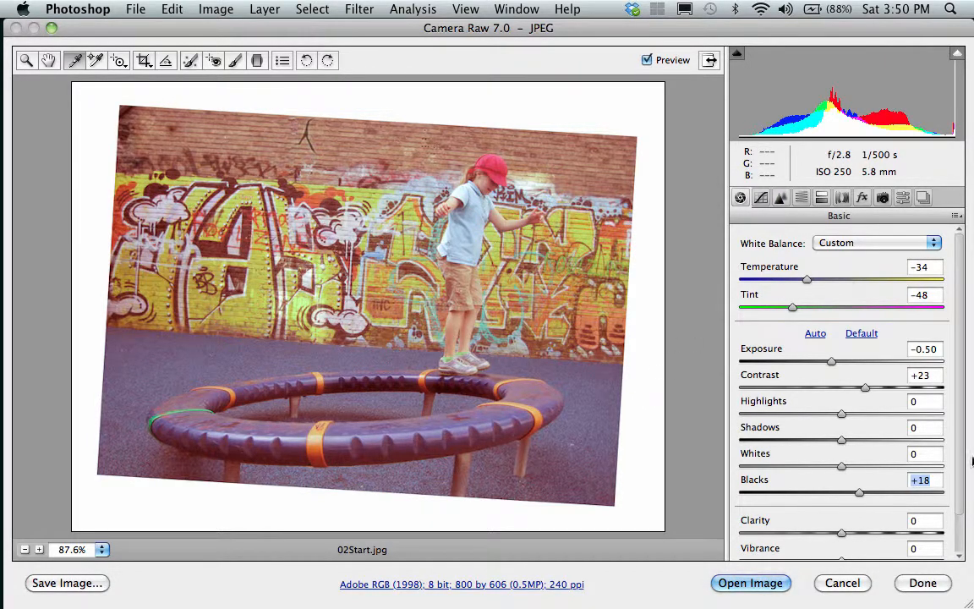
Strengthen the photo's detail and color by setting Clarity to +13, Vibrance to +25 and Saturation to +5
left_click_drag(959, 475, 956, 540)
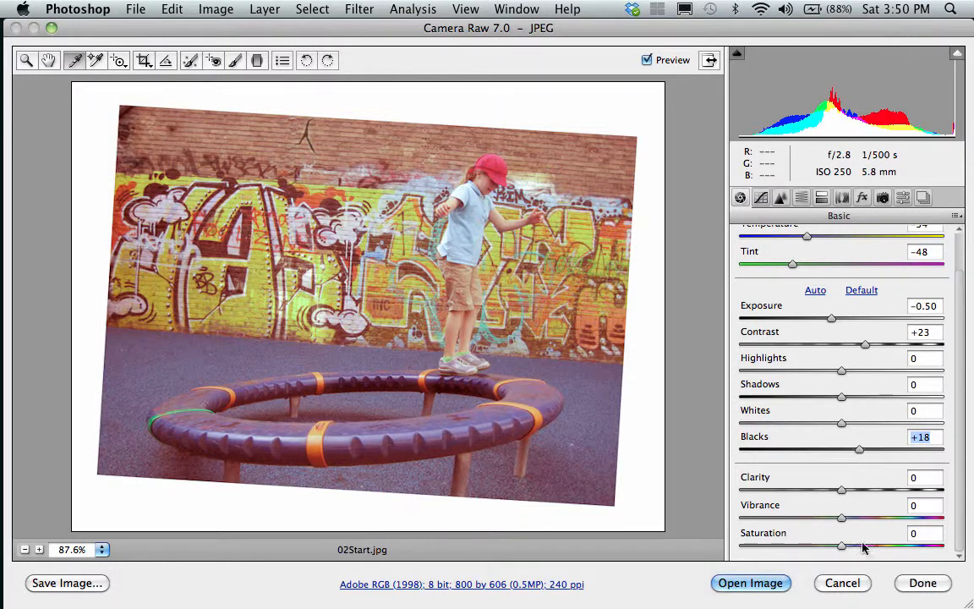
left_click_drag(843, 492, 855, 493)
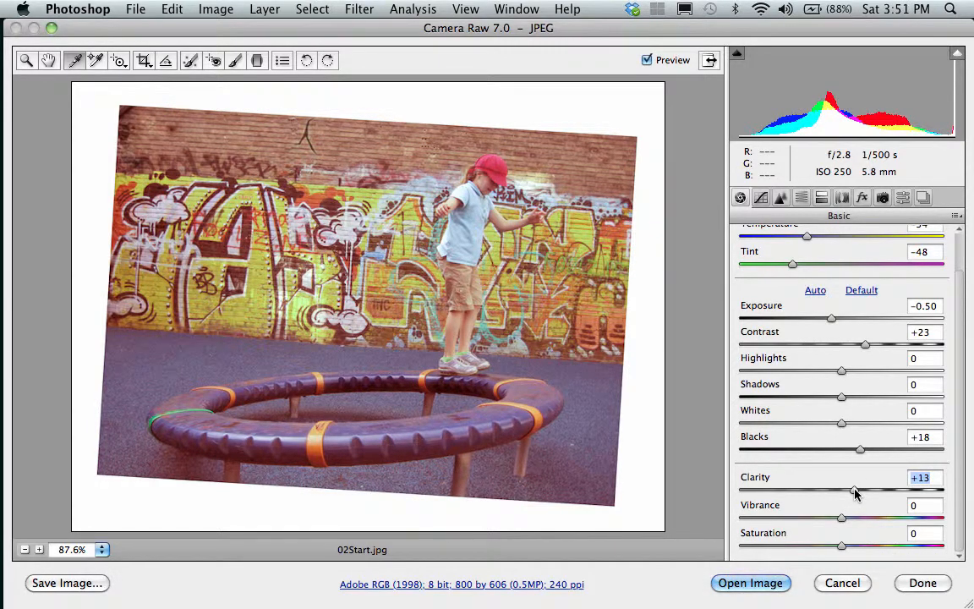
left_click(841, 519)
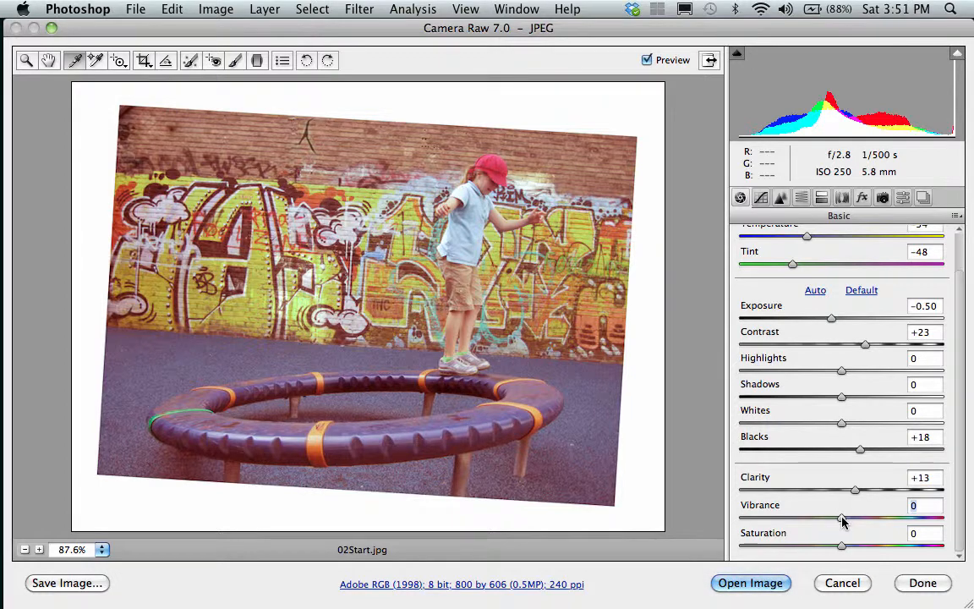
left_click_drag(842, 521, 867, 521)
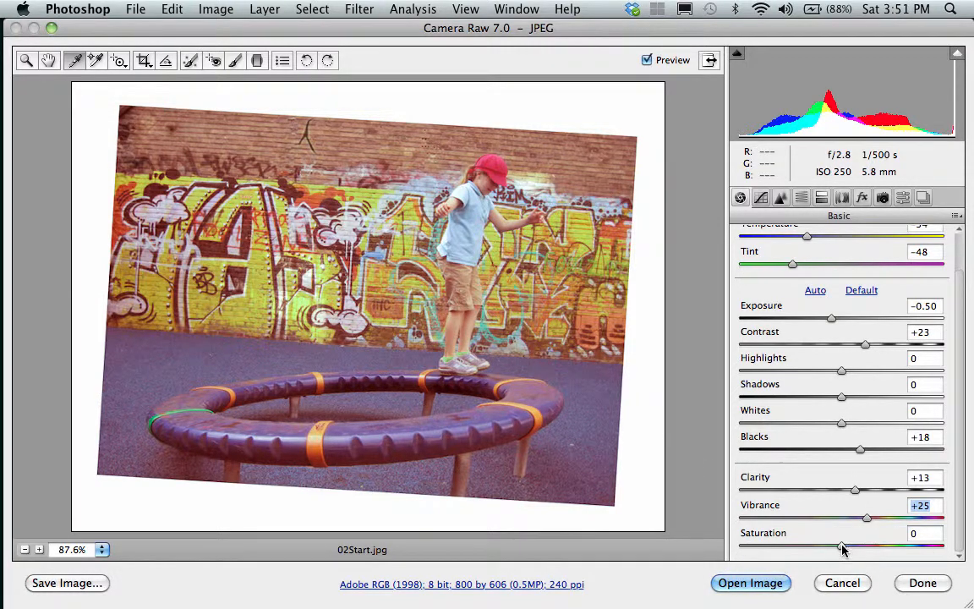
left_click_drag(842, 548, 848, 549)
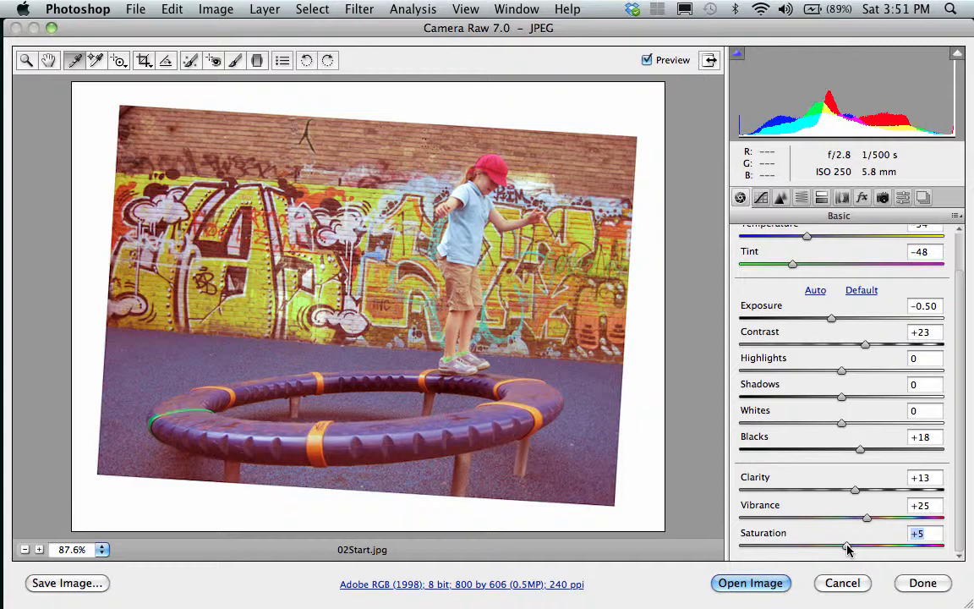
Review the Tone Curve, Detail and HSL / Grayscale settings, return to Basic, and open the adjusted image in Photoshop
left_click(759, 201)
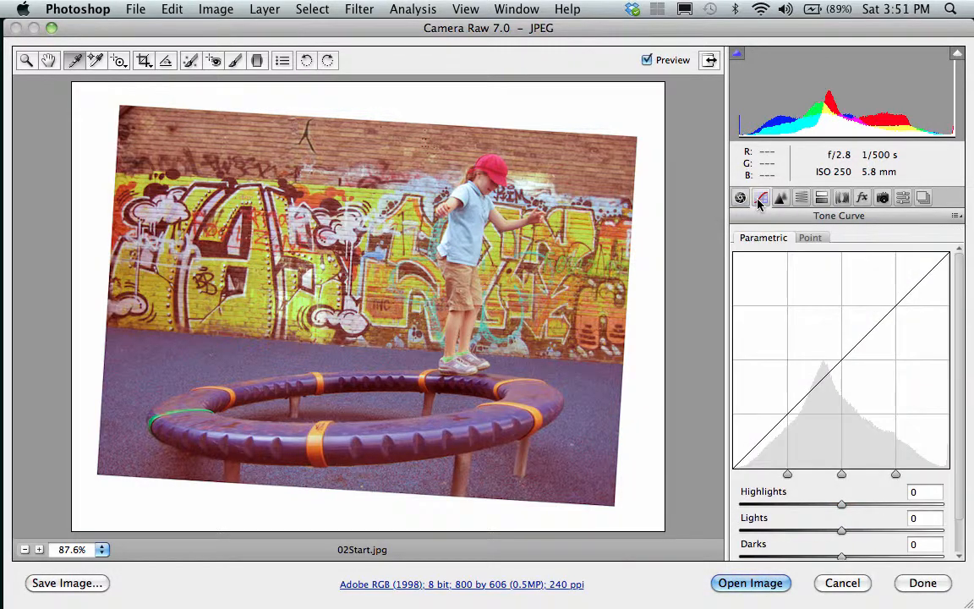
left_click(779, 197)
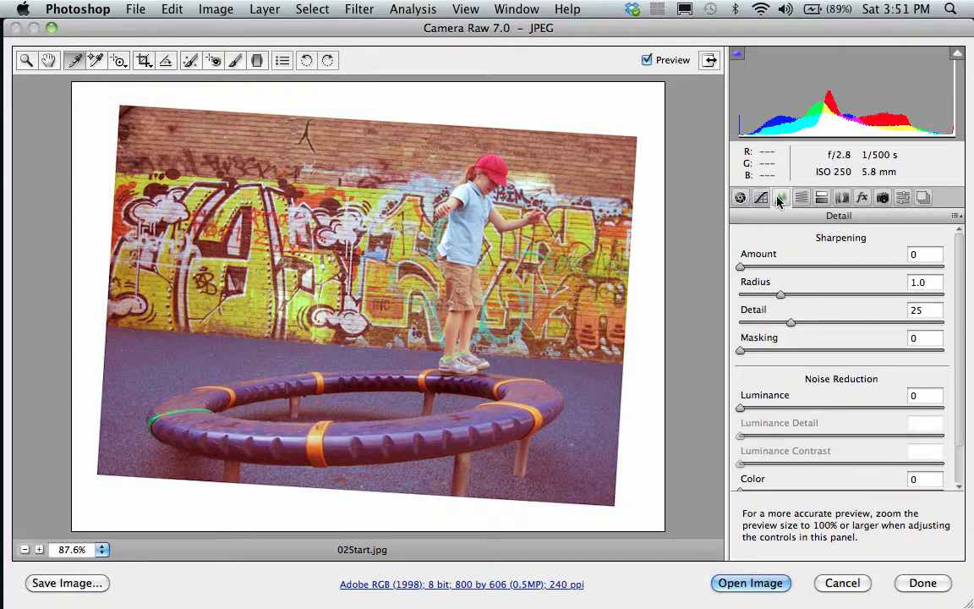
left_click(800, 198)
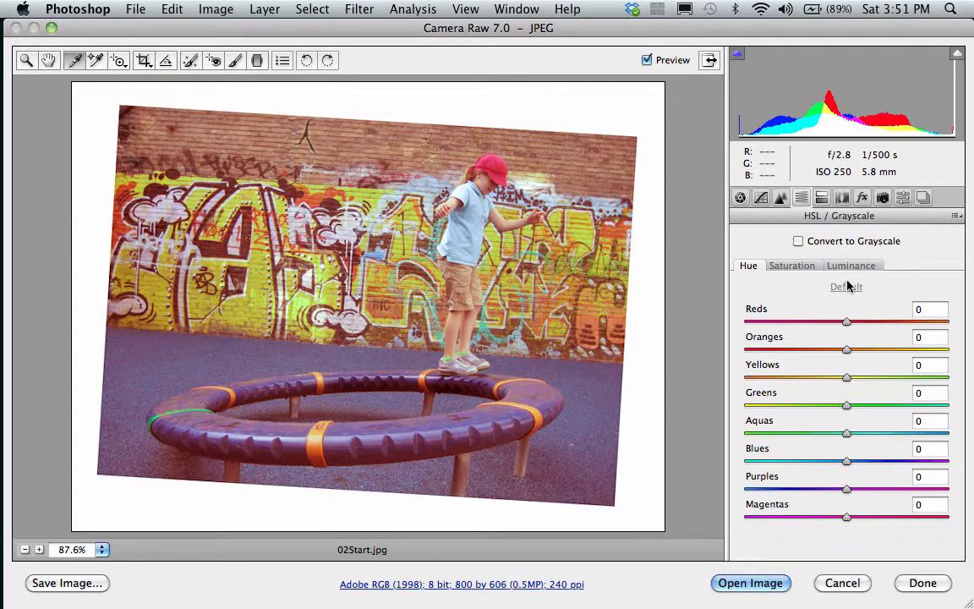
left_click(740, 198)
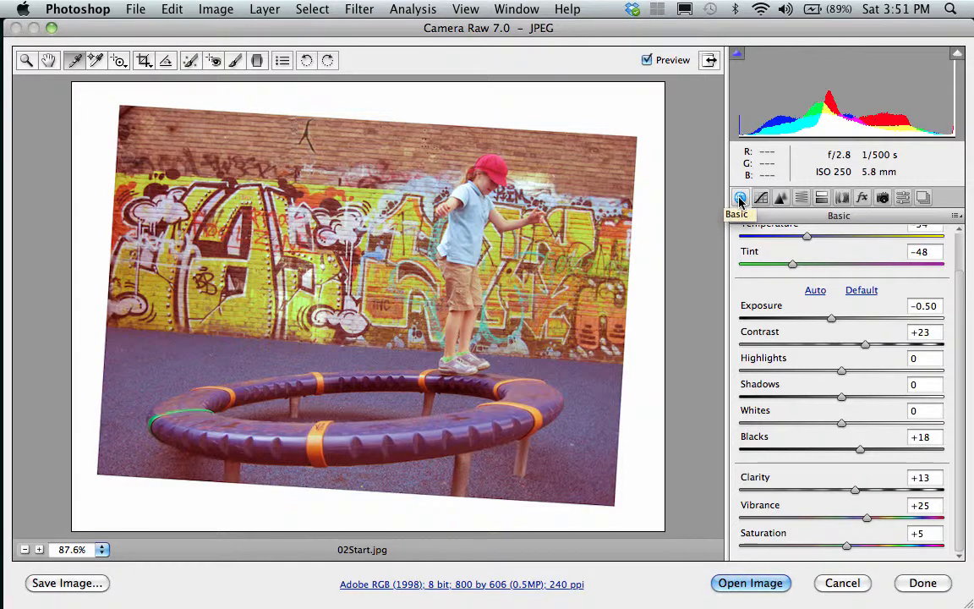
left_click(742, 582)
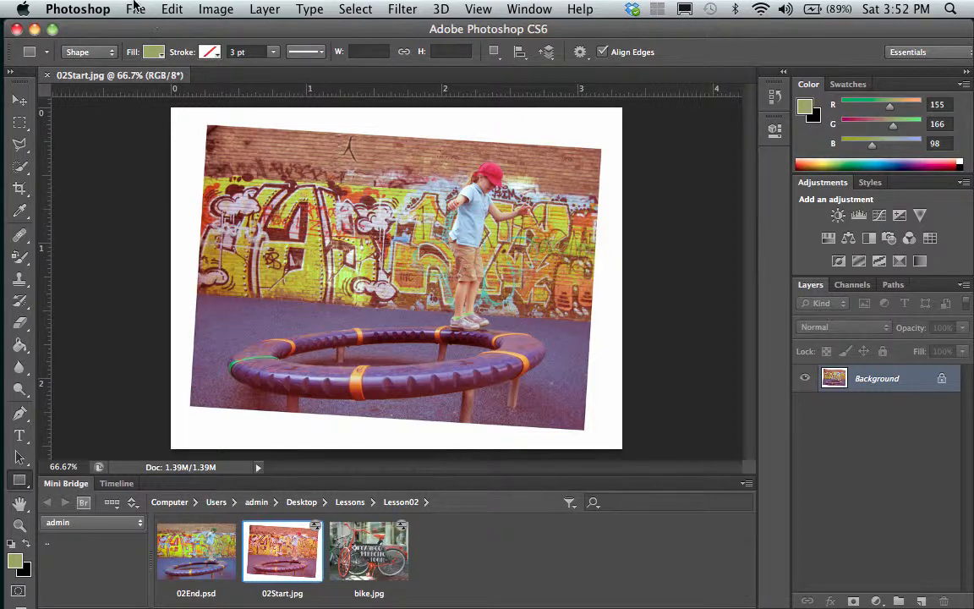
Save the adjusted image as 02Working.psd in Photoshop format in the Lesson02 folder
left_click(136, 8)
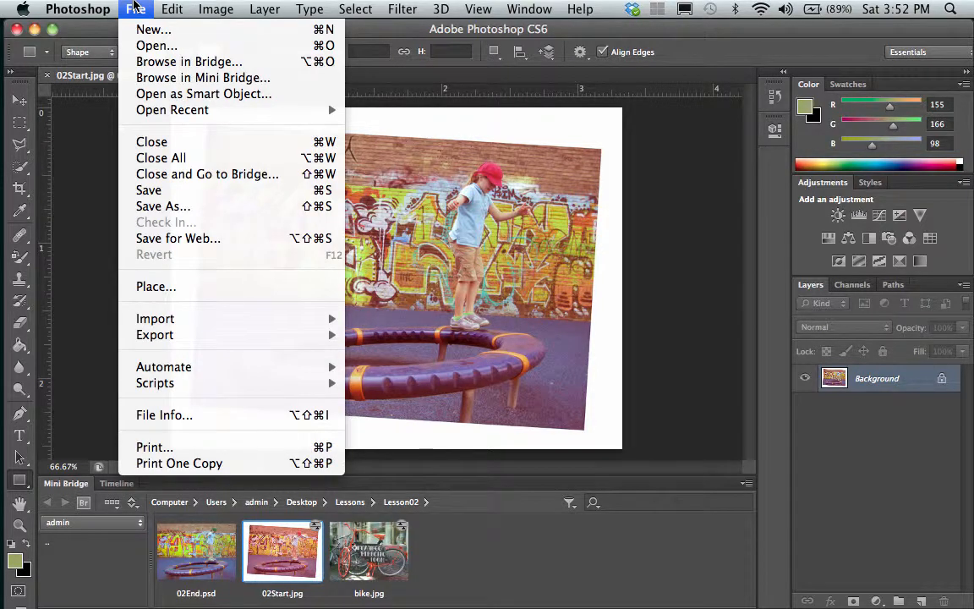
left_click(159, 204)
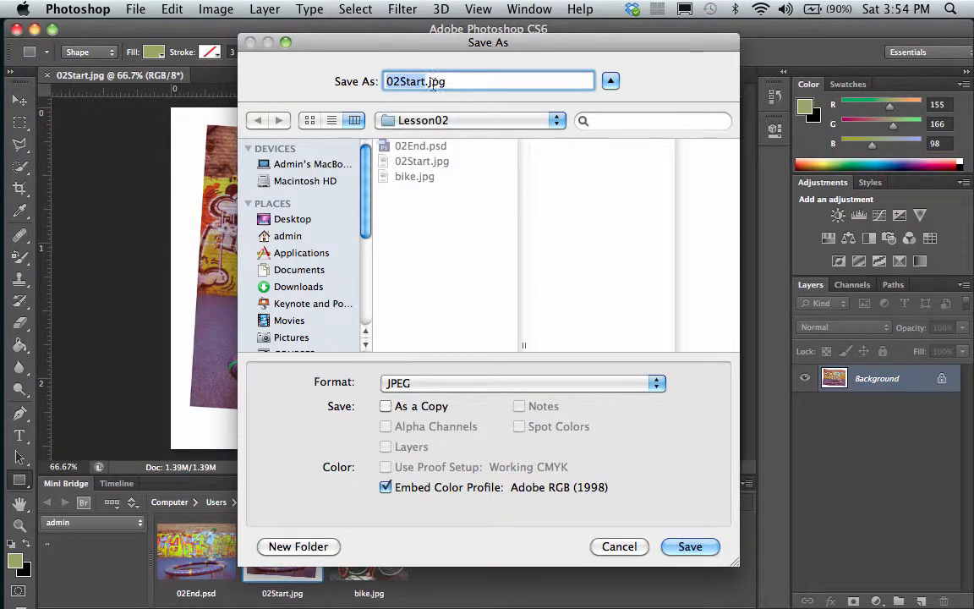
left_click(426, 82)
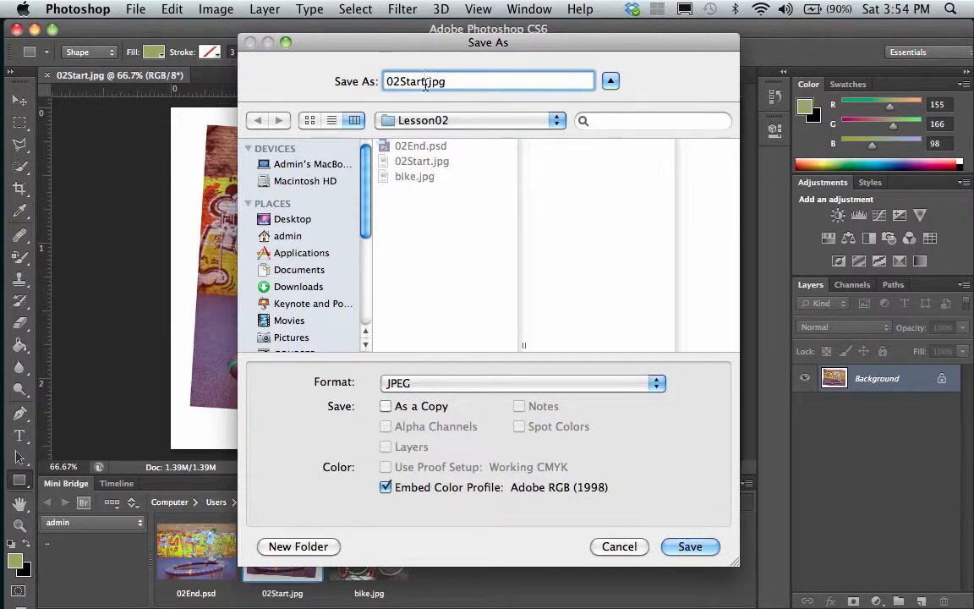
key("BackSpace")
key("BackSpace")
key("BackSpace")
key("BackSpace")
key("BackSpace")
type("Working")
left_click(403, 383)
left_click(430, 284)
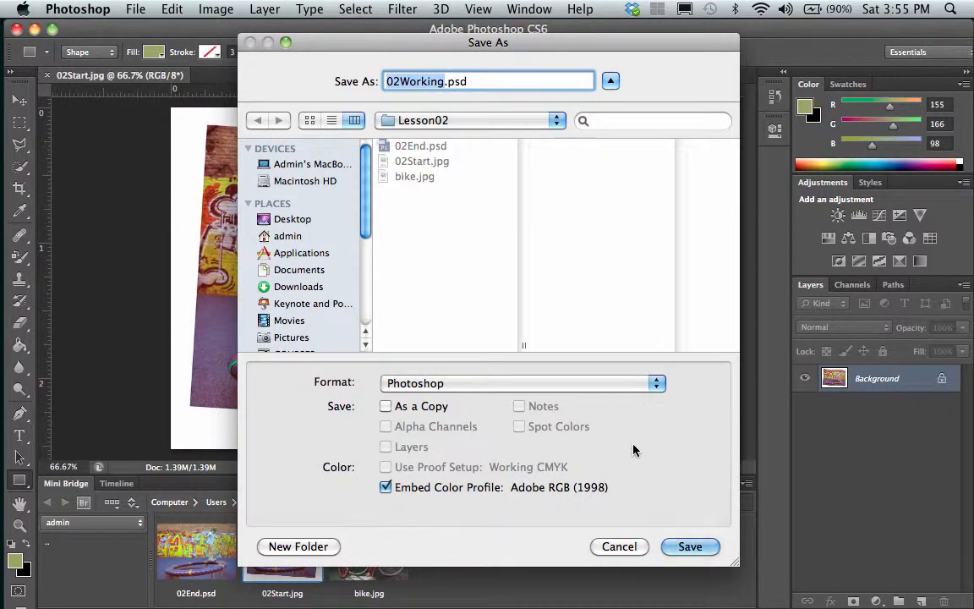
left_click(691, 548)
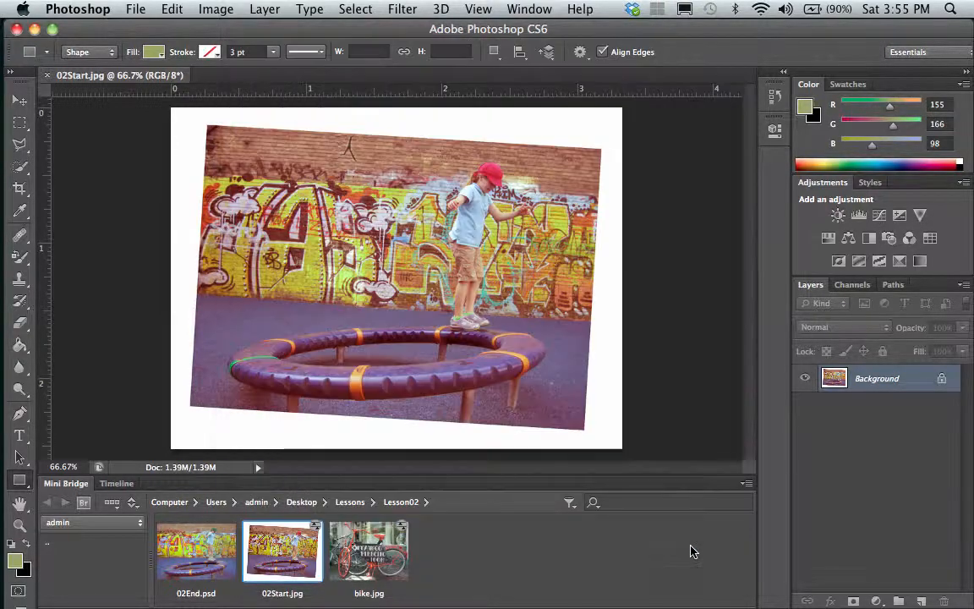